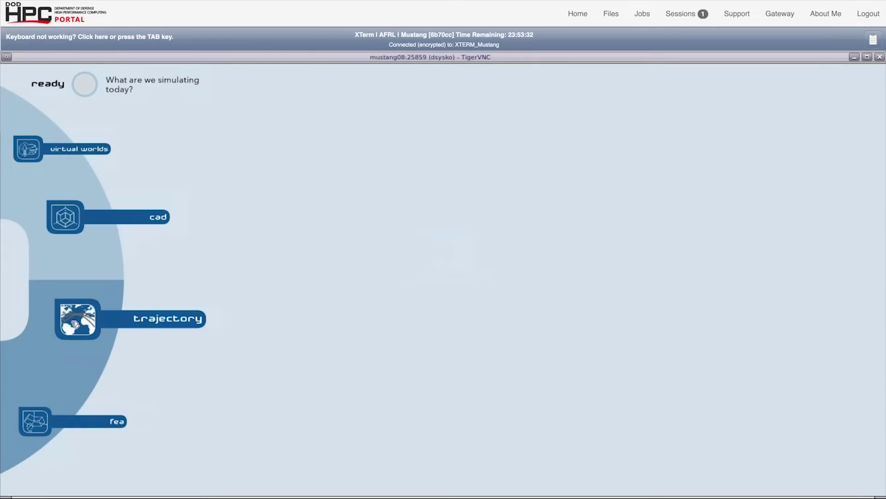
Step: Preview the 2-stage and 4-stage boost HGVs in the Threat Database, then select CAV-H / HPMARV
left_click(74, 323)
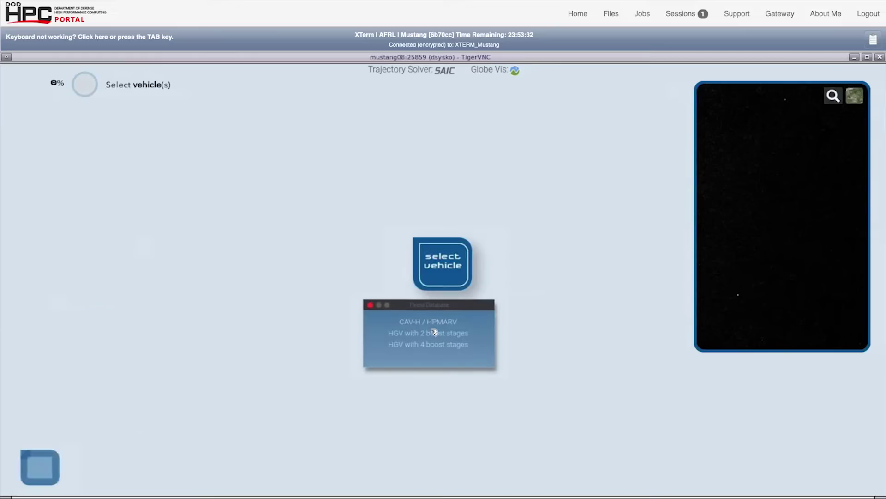
left_click(424, 321)
left_click(435, 332)
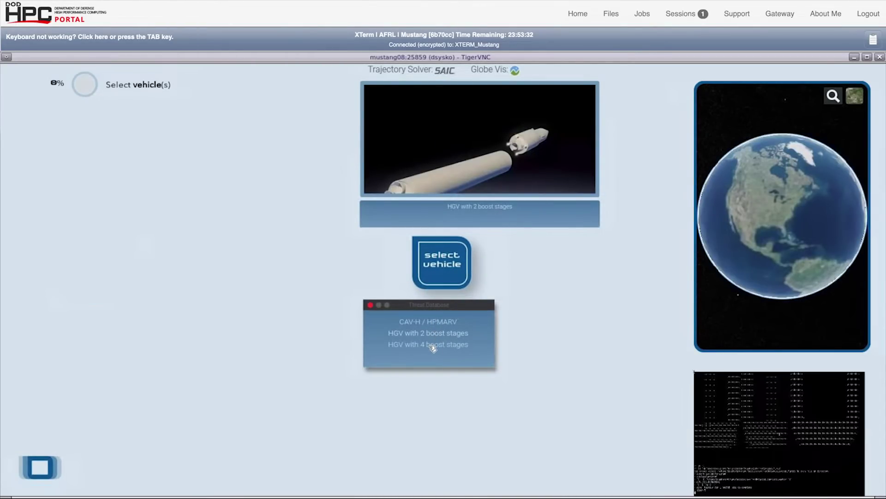
left_click(433, 346)
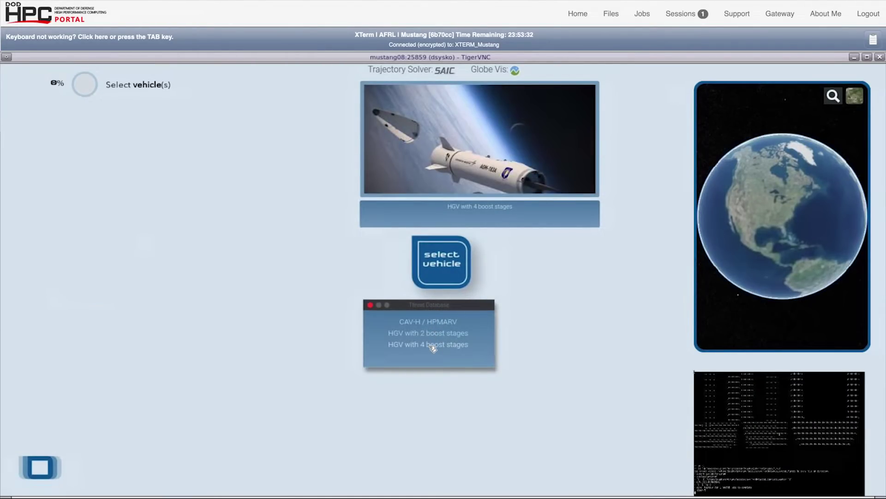
left_click(434, 322)
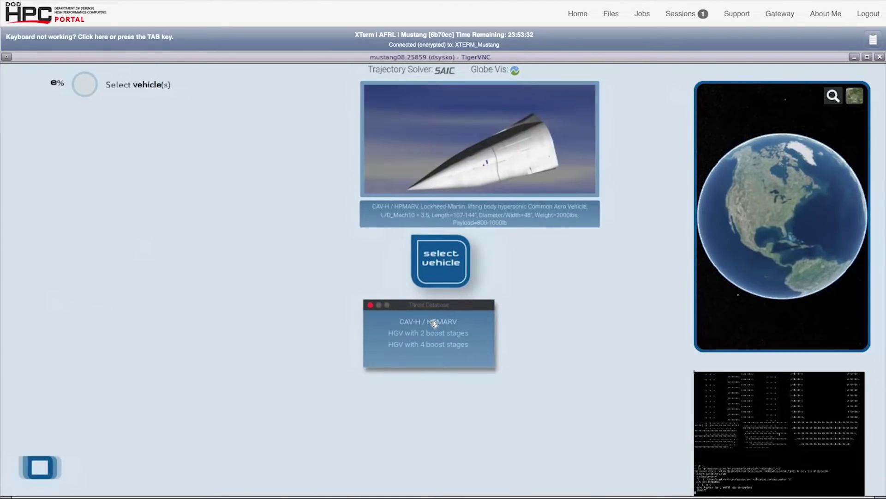
double_click(434, 323)
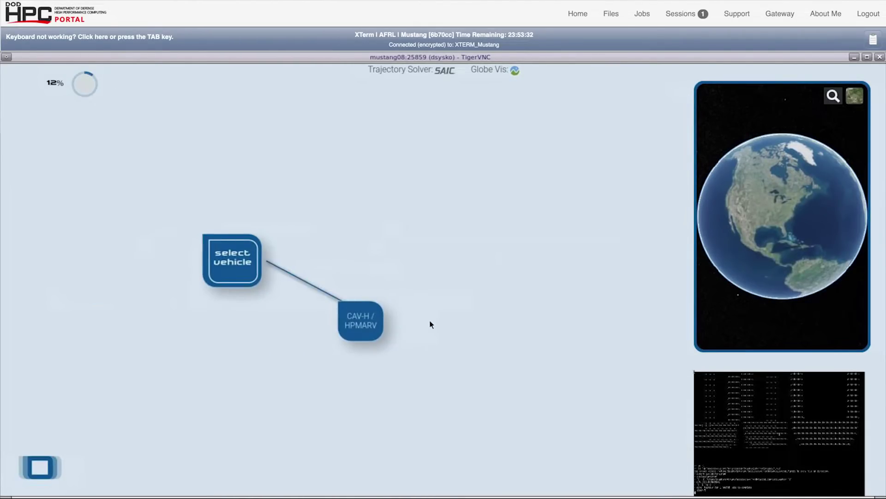
Step: Submit San Francisco as the launch point and Washington DC as the aim point
left_click(339, 322)
left_click(531, 278)
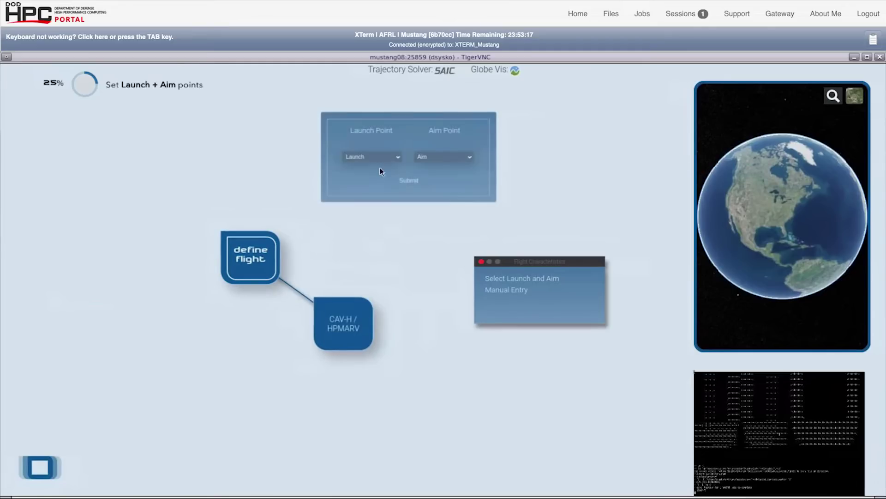
left_click(377, 155)
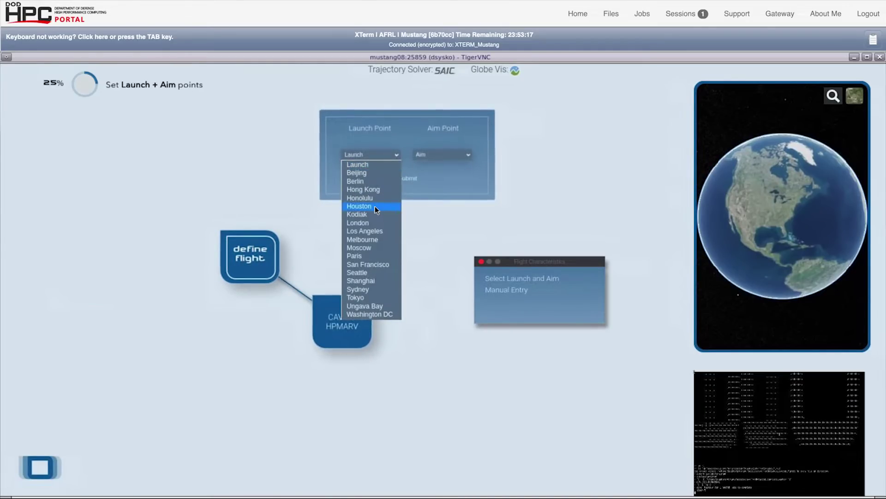
left_click(372, 264)
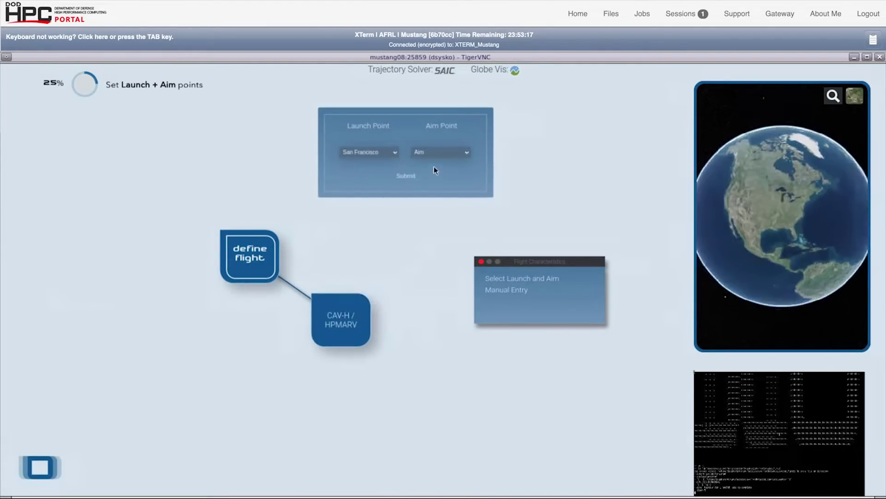
left_click(434, 152)
left_click(441, 311)
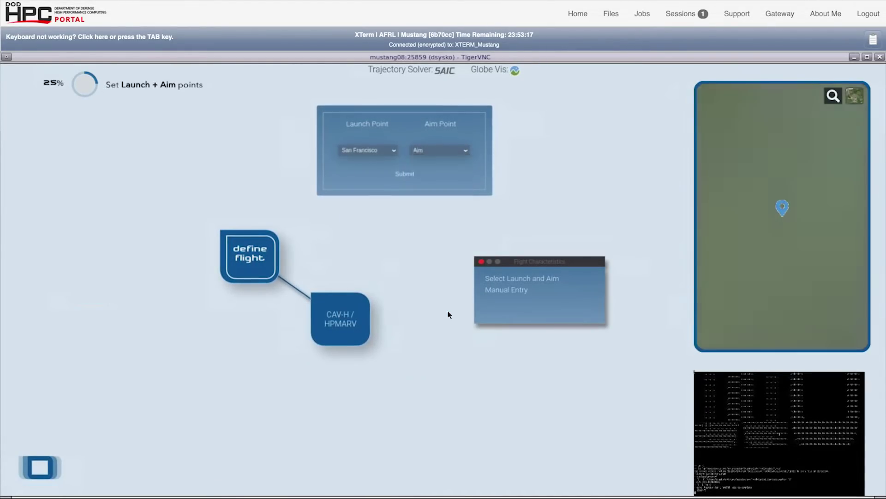
left_click(400, 173)
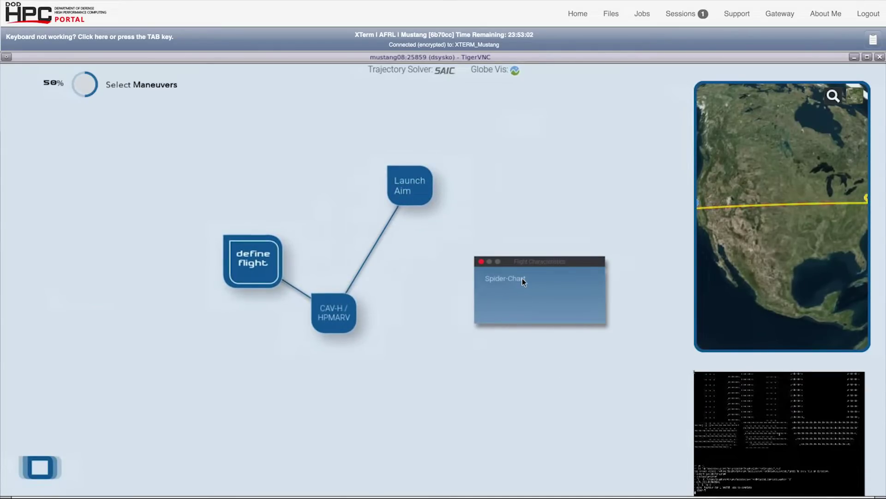
Step: Select Left Turn, Yaw Oscillations, Right Turn and Fish Hook maneuvers, order them, and generate parameter charts
left_click(522, 278)
left_click(85, 440)
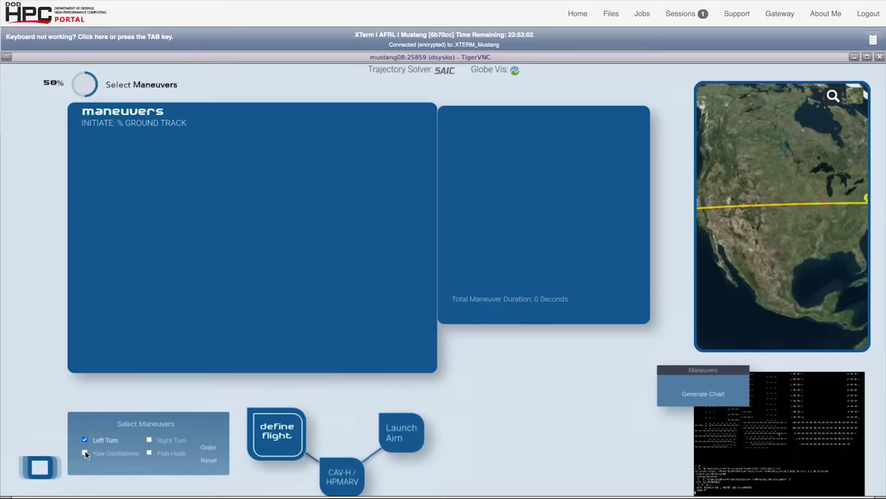
left_click(85, 451)
left_click(150, 439)
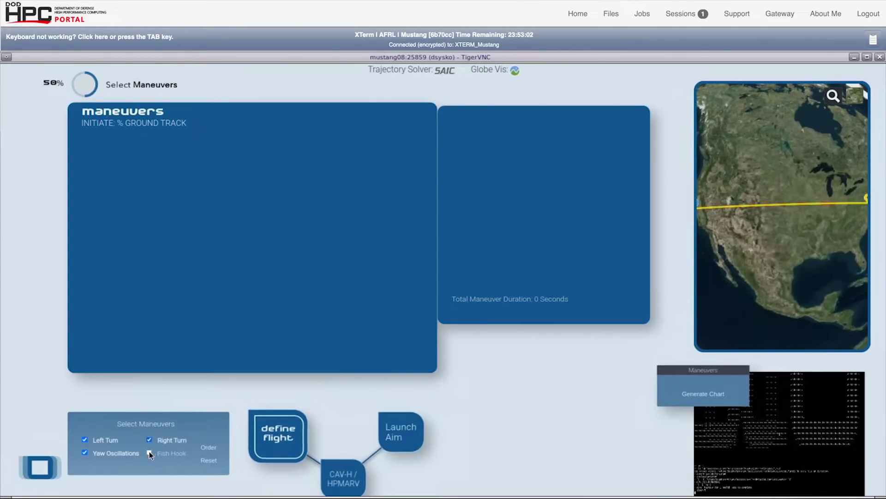
left_click(149, 452)
left_click(212, 447)
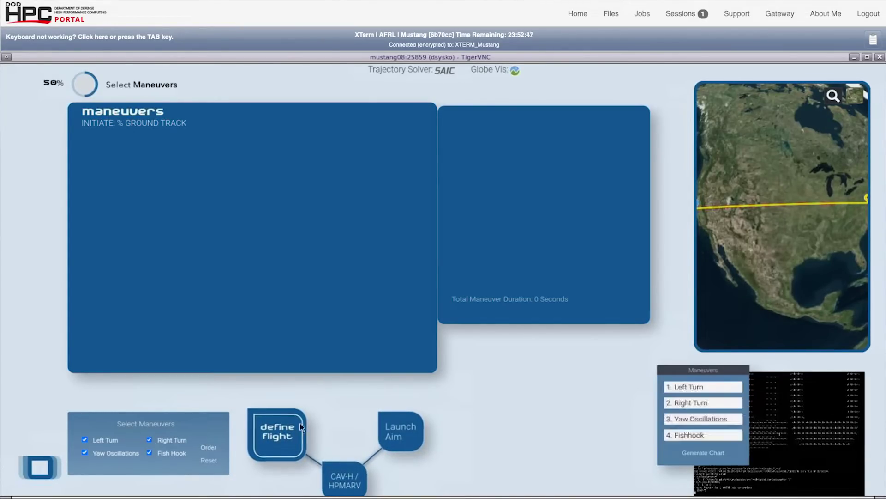
left_click(698, 453)
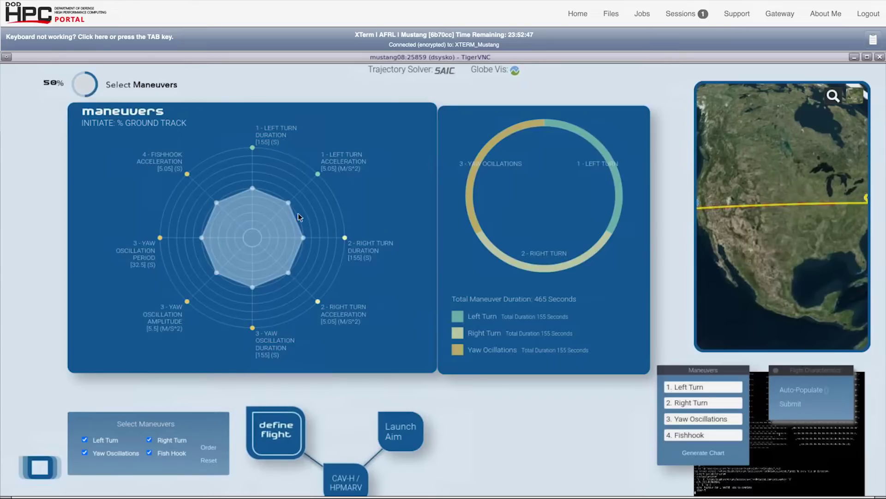
Step: Tune the radar charts: Left Turn 123 s, Yaw Oscillation 137 s, lower Right Turn values, Fishhook acceleration 4.9
left_click_drag(253, 187, 265, 226)
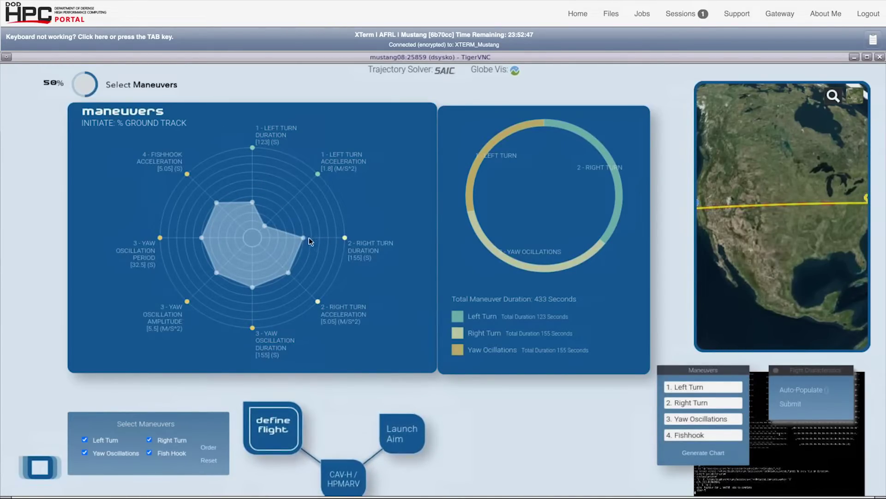
left_click_drag(303, 238, 292, 237)
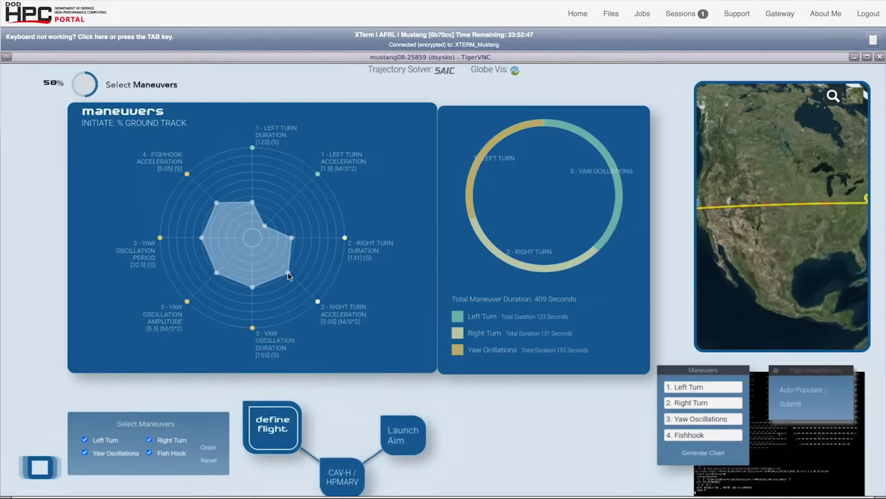
left_click_drag(287, 272, 266, 248)
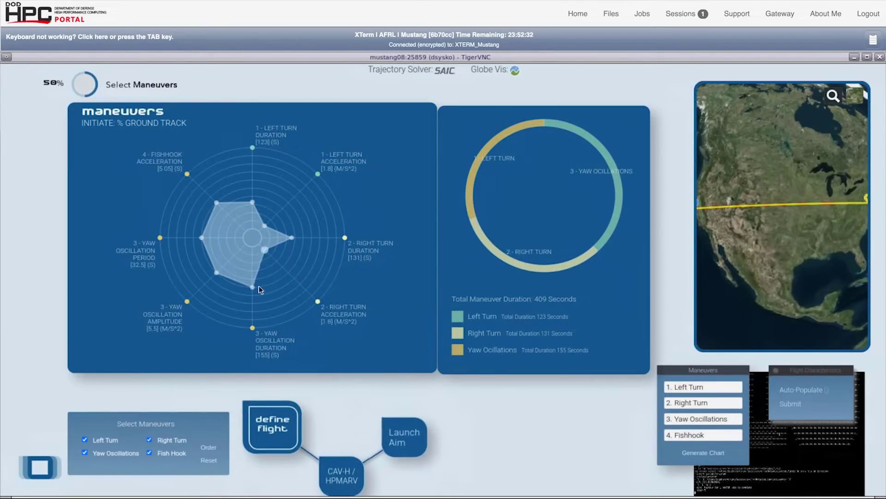
left_click_drag(251, 278, 190, 238)
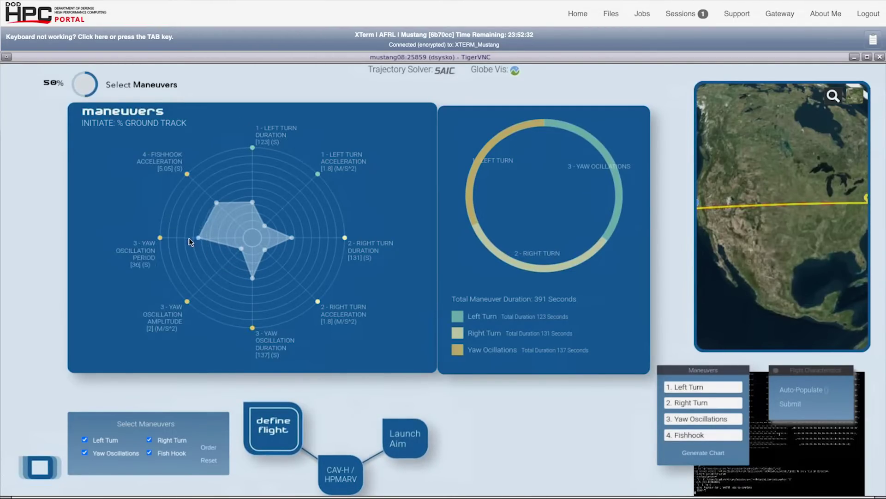
left_click_drag(218, 203, 219, 206)
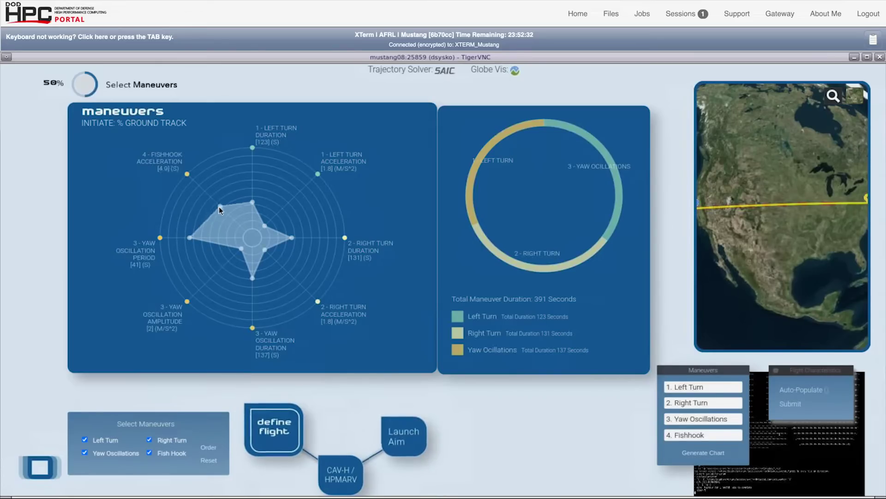
Step: Auto-populate the flights and set the trajectory count to 2000
left_click(817, 389)
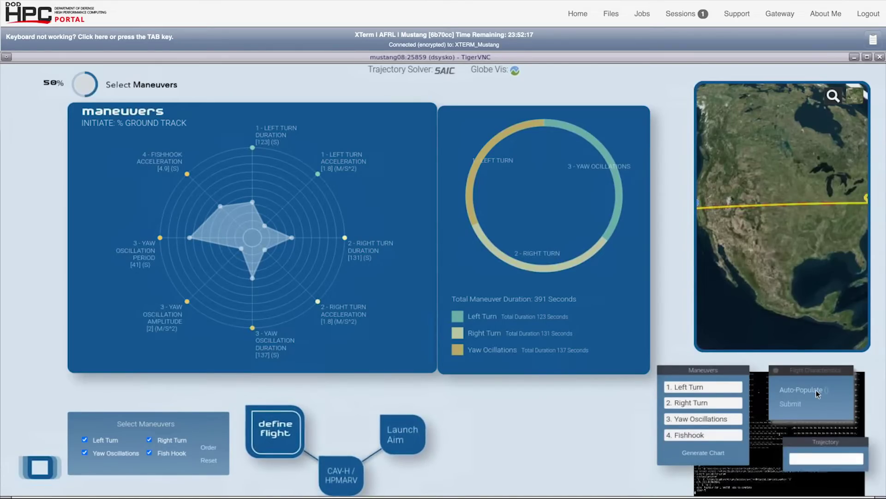
left_click(840, 460)
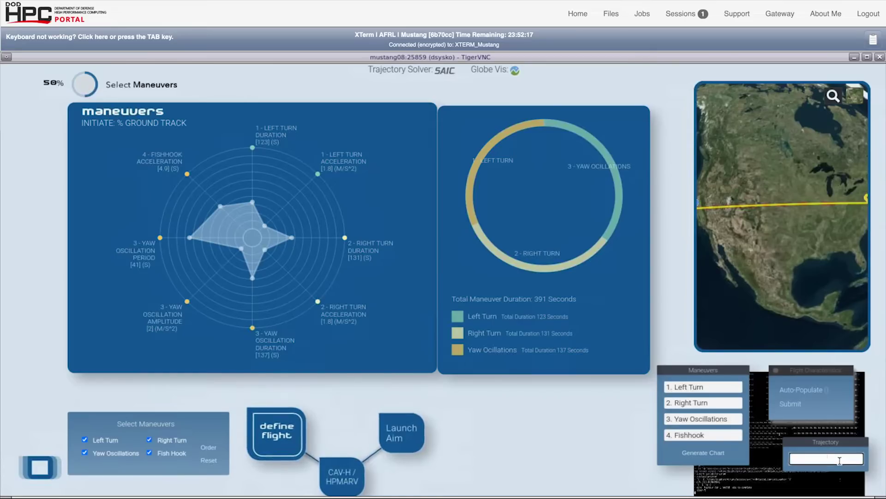
type("2000")
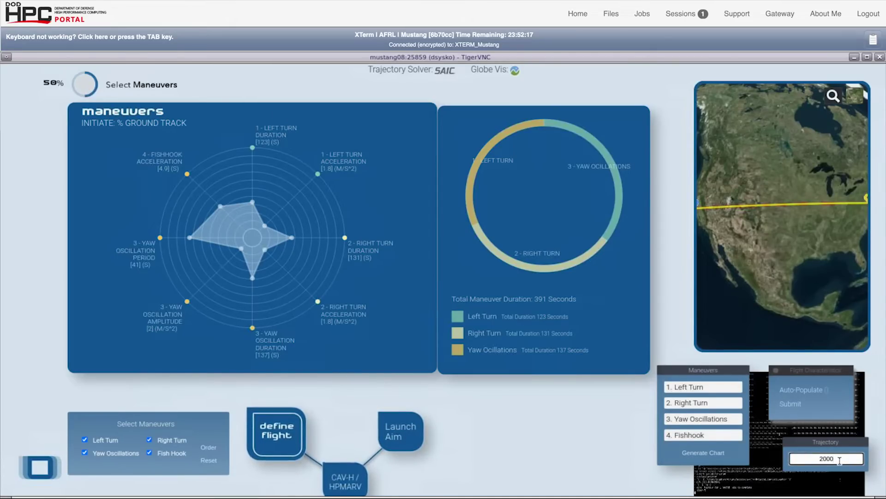
key("Return")
Step: Enter and submit the query selection code, then start the trajectory simulations
left_click(794, 404)
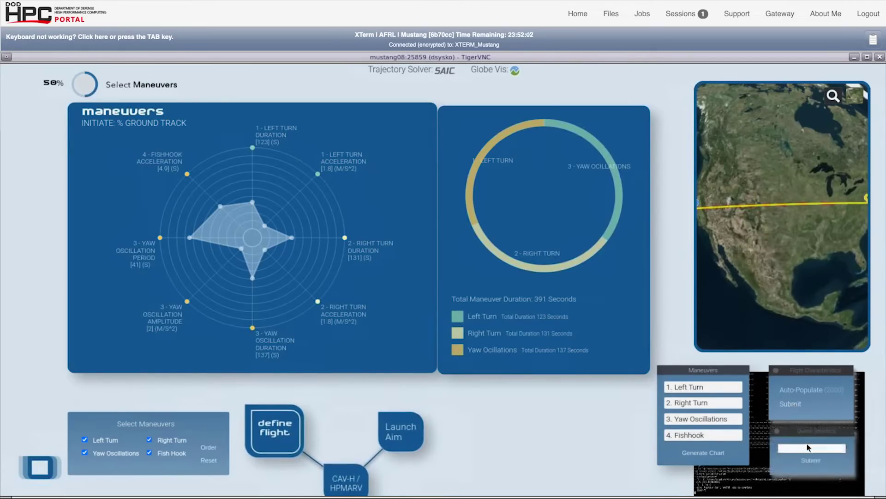
left_click(811, 448)
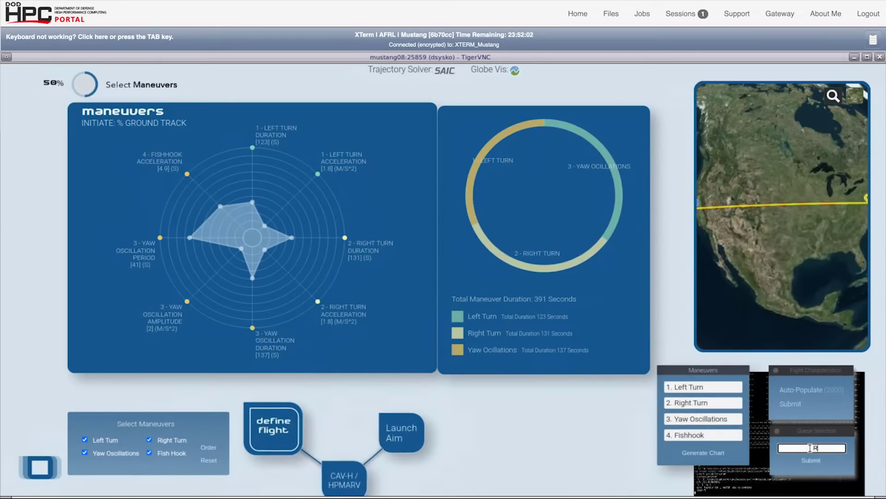
type("R2545429")
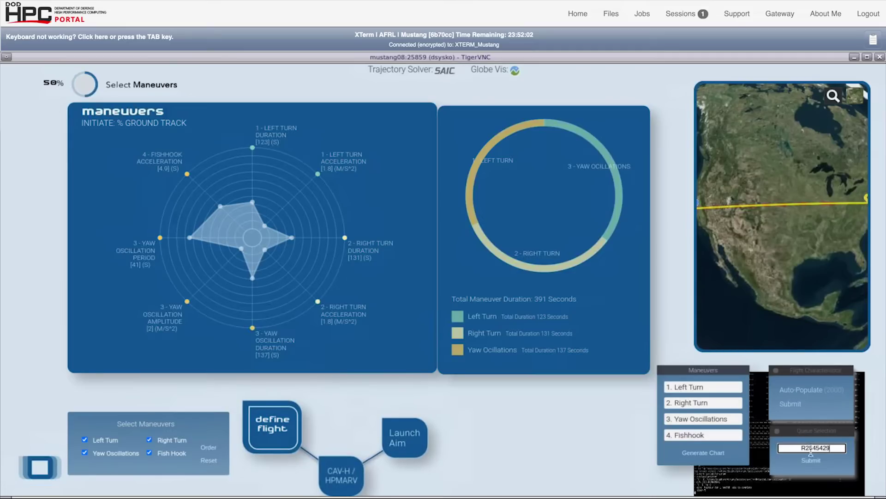
left_click(811, 461)
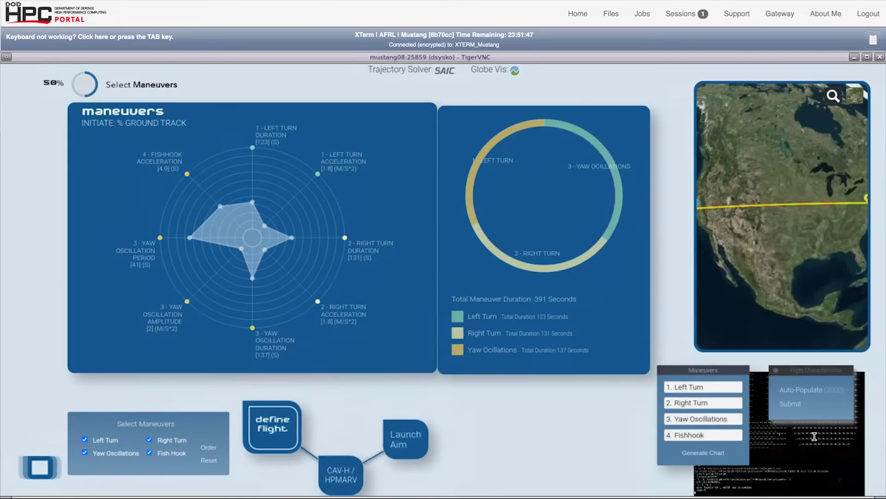
left_click(794, 403)
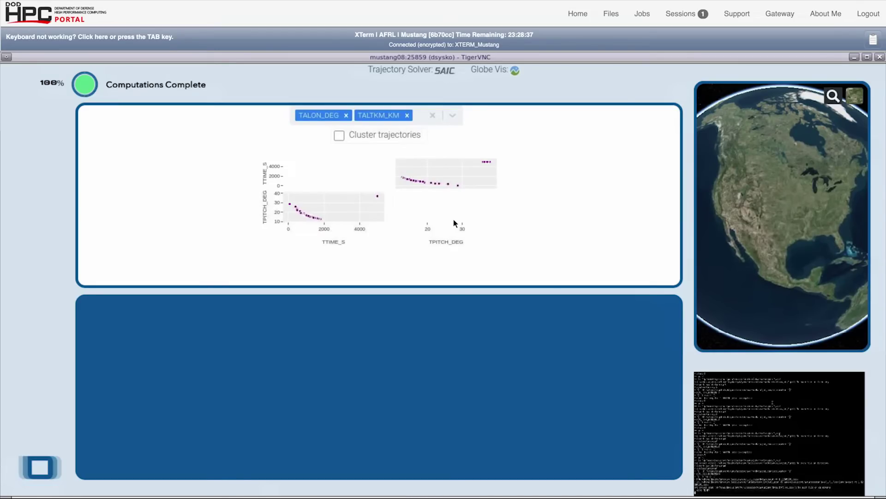
Step: Cluster the trajectories, box-select run groups in the range plots, and open GURUOPS01438's input data
left_click(340, 136)
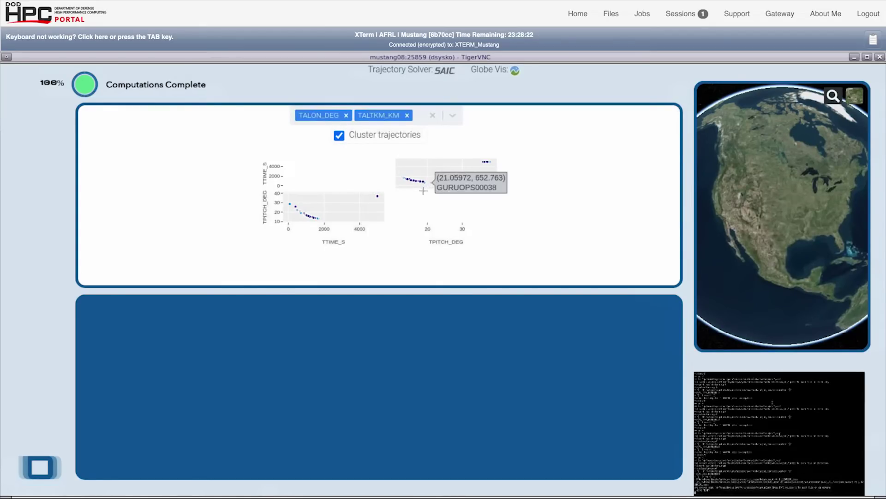
left_click_drag(434, 173, 423, 191)
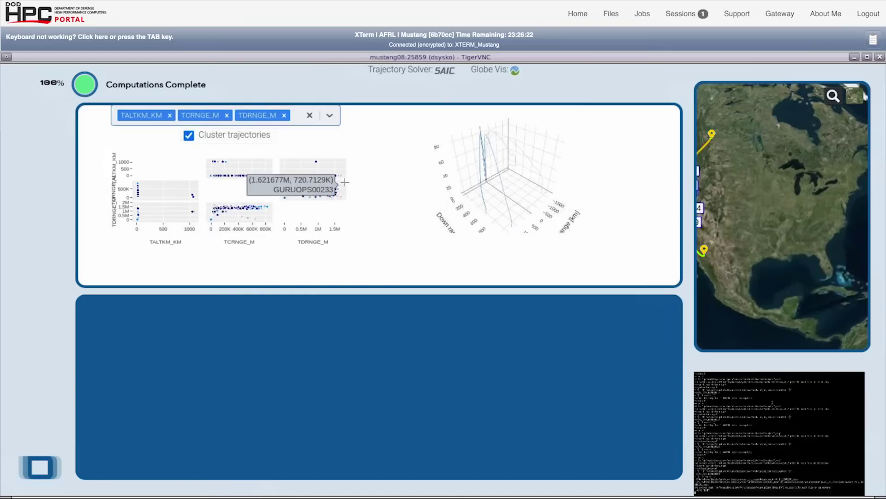
left_click_drag(345, 182, 337, 196)
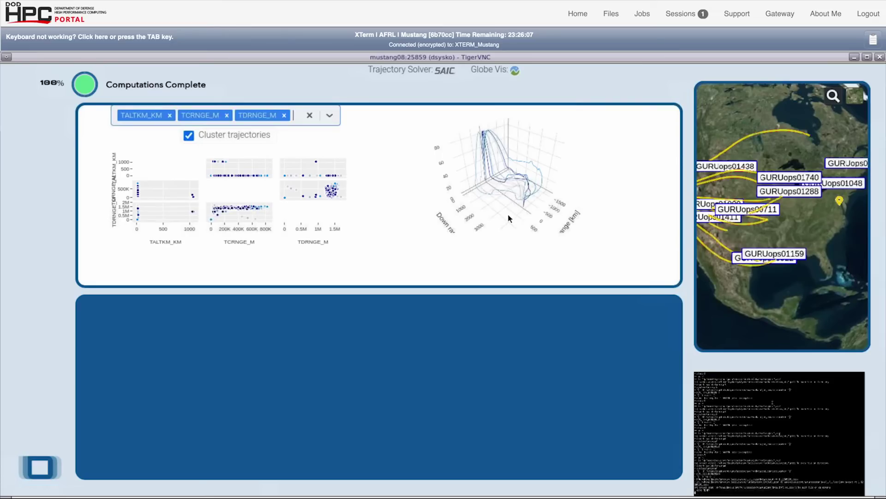
left_click_drag(500, 211, 524, 185)
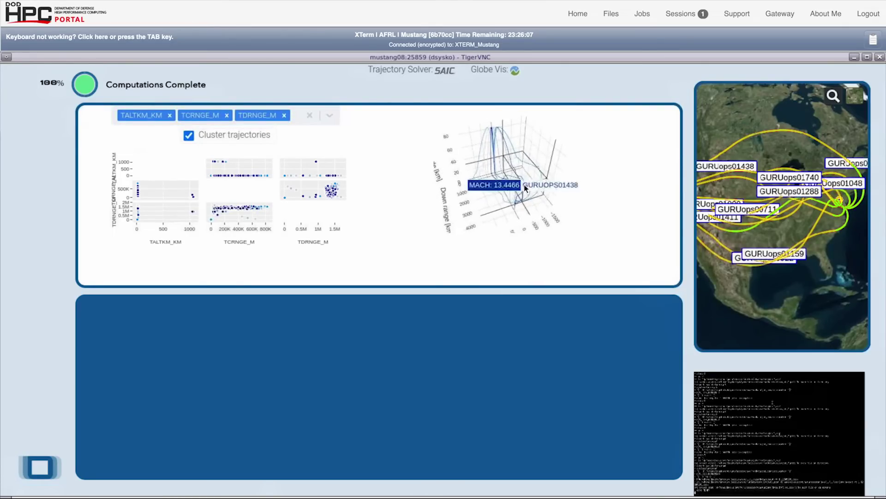
left_click(525, 184)
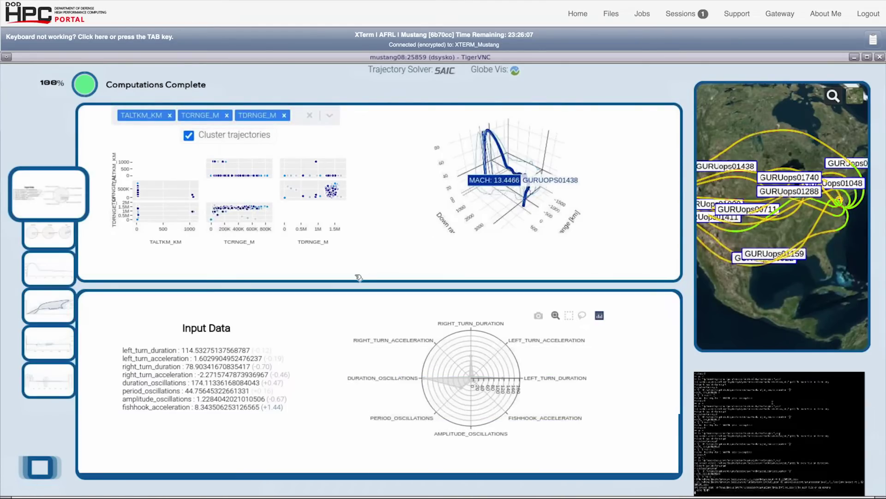
Step: View the radar, altitude, Mach, pitch/heading and acceleration charts, zooming acceleration to about 320–800 s
left_click(64, 238)
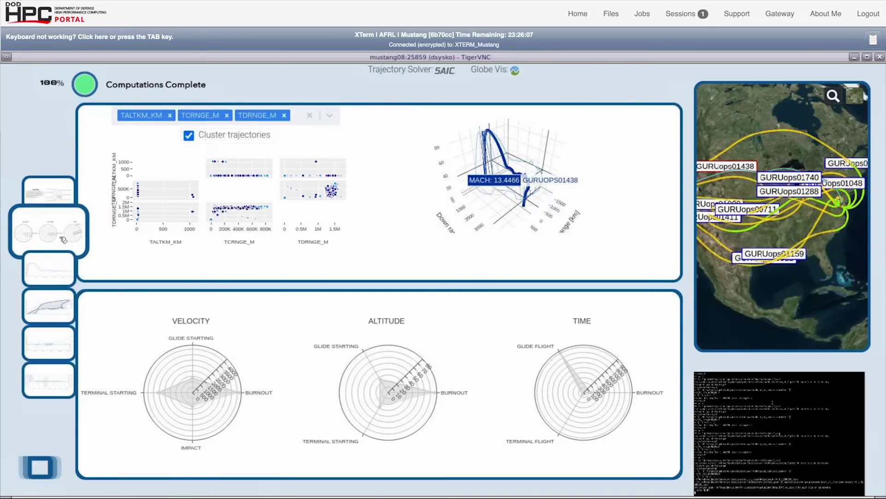
left_click(56, 268)
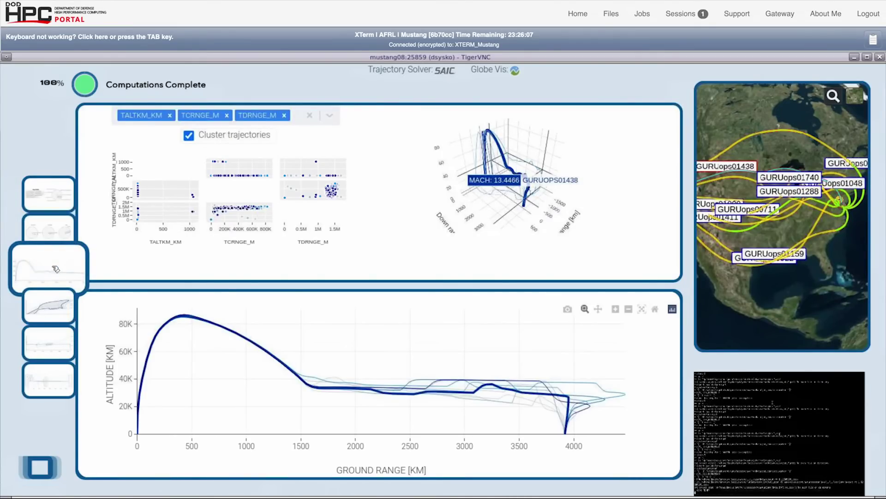
left_click(55, 302)
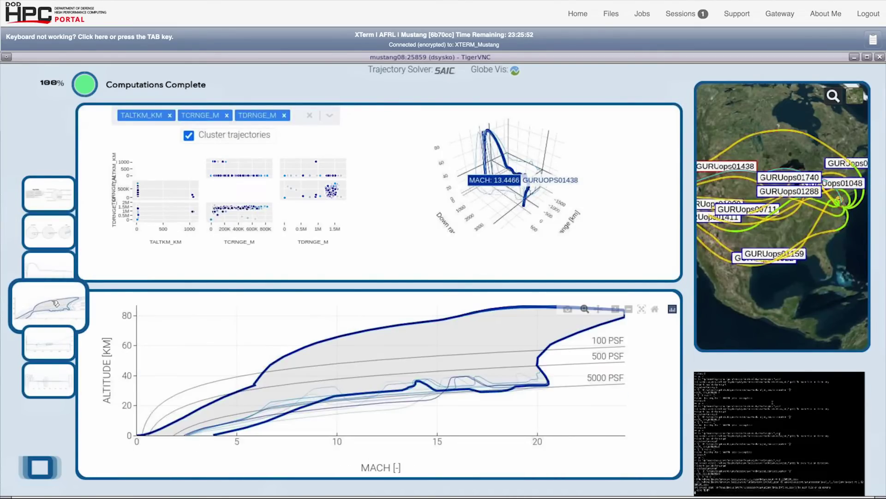
left_click(54, 344)
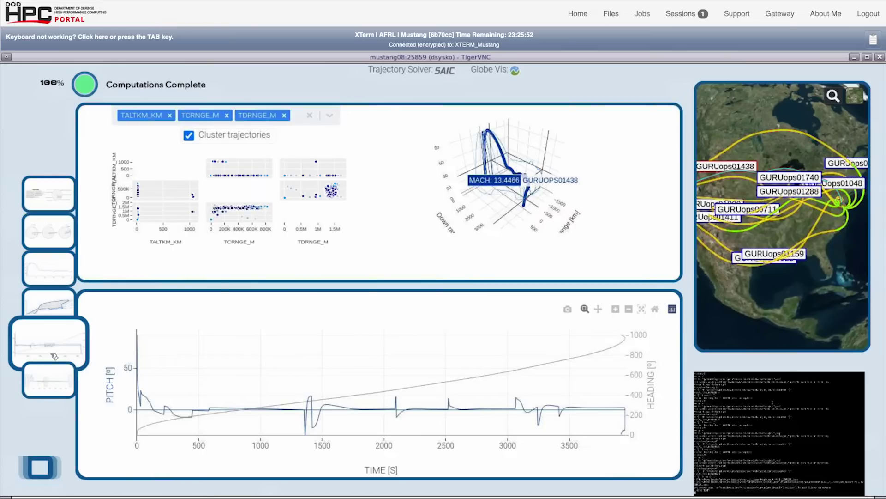
left_click(53, 379)
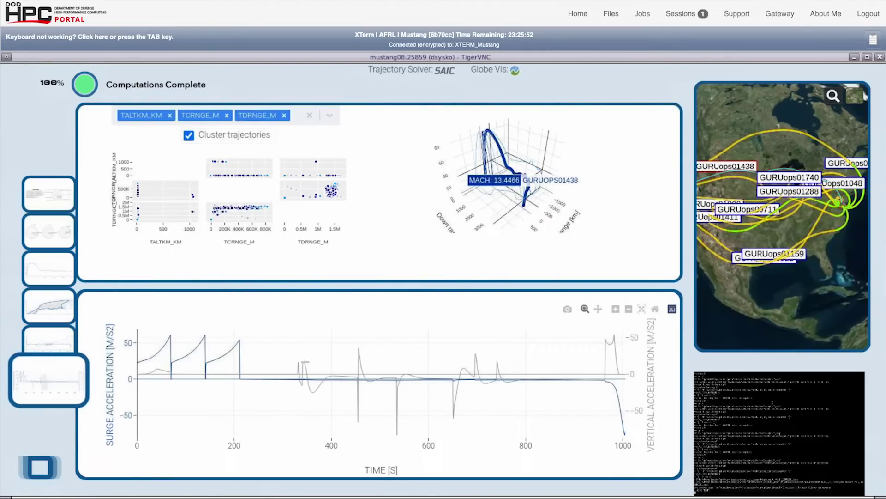
left_click_drag(284, 336, 527, 443)
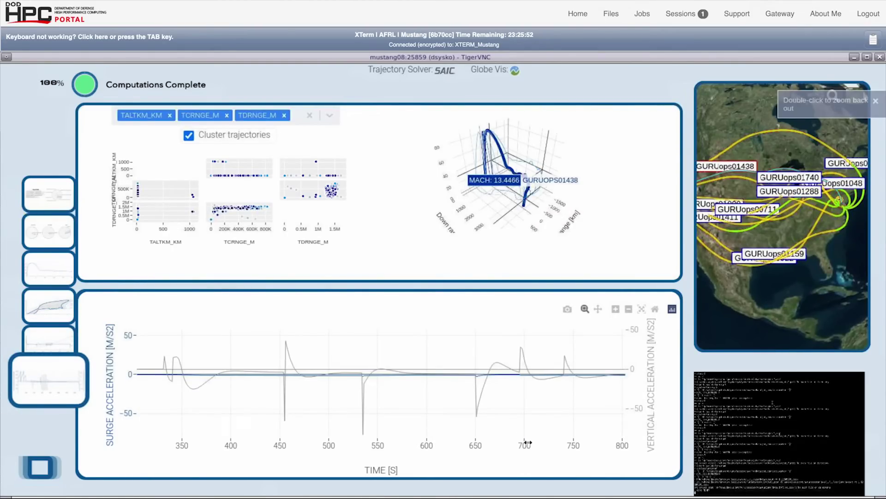
left_click(642, 309)
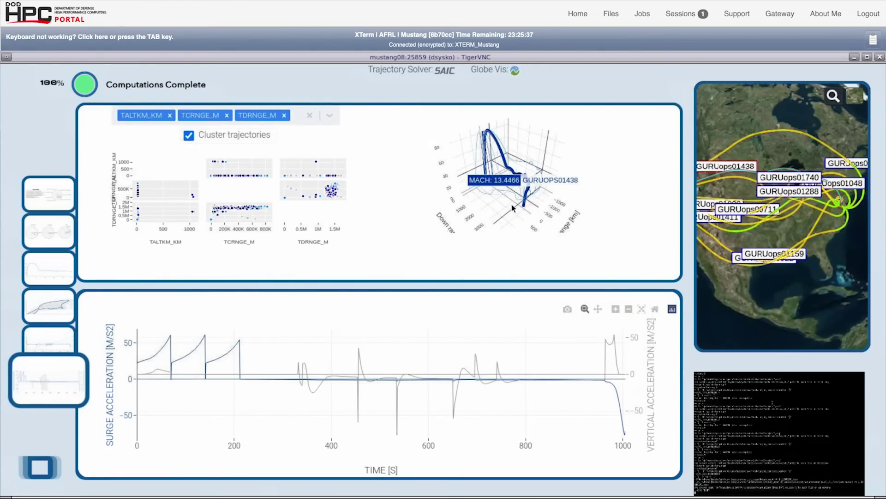
left_click_drag(513, 208, 497, 210)
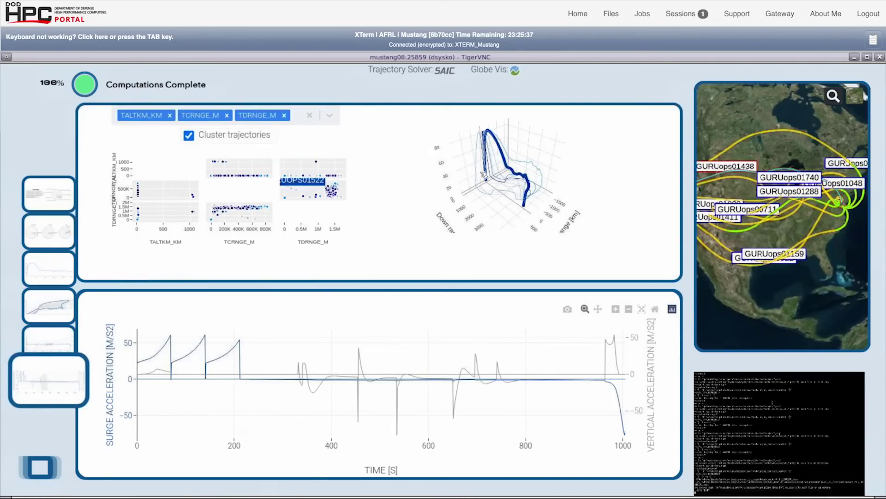
mouse_move(481, 172)
mouse_move(550, 180)
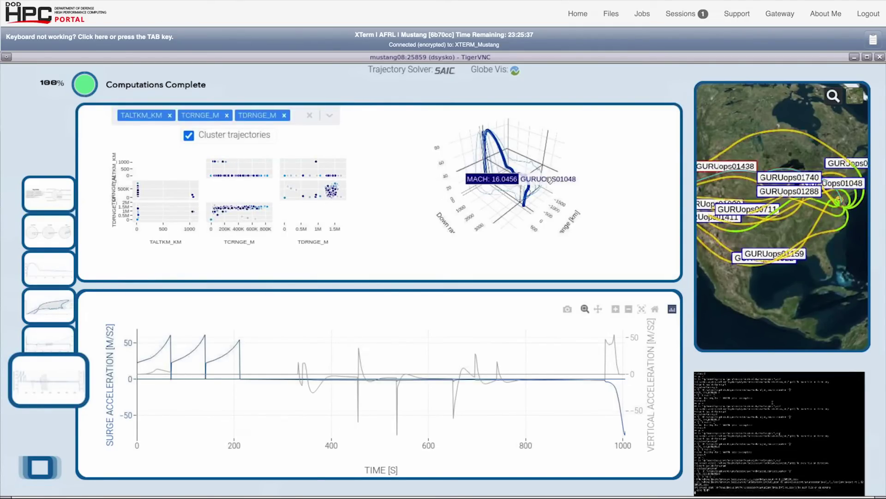